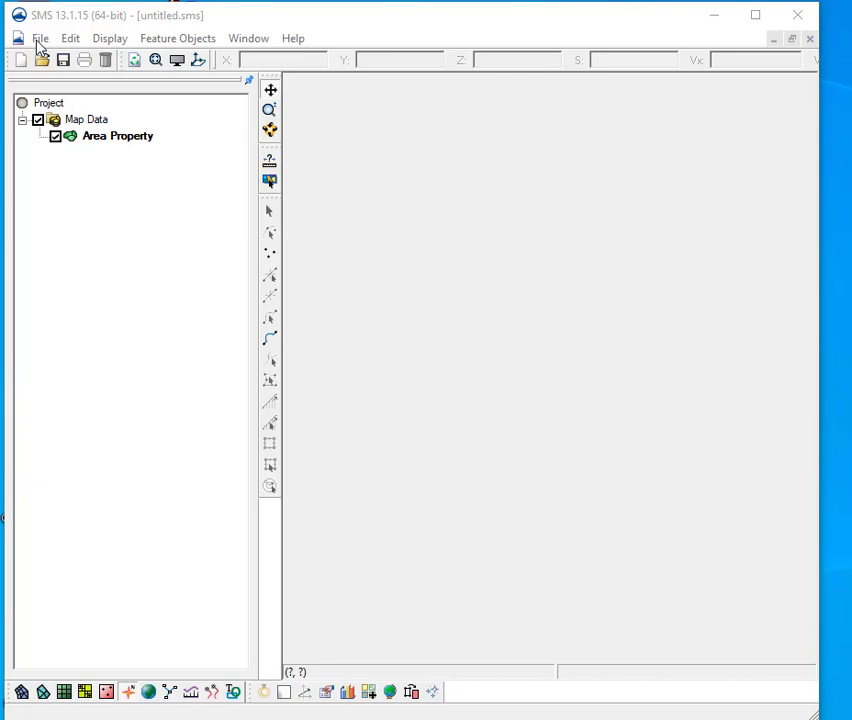
# Open the recent project Alt5-v6_13.sms and select the Cell Z dataset of the Flow-v6-Grid quadtree
pyautogui.click(40, 40)
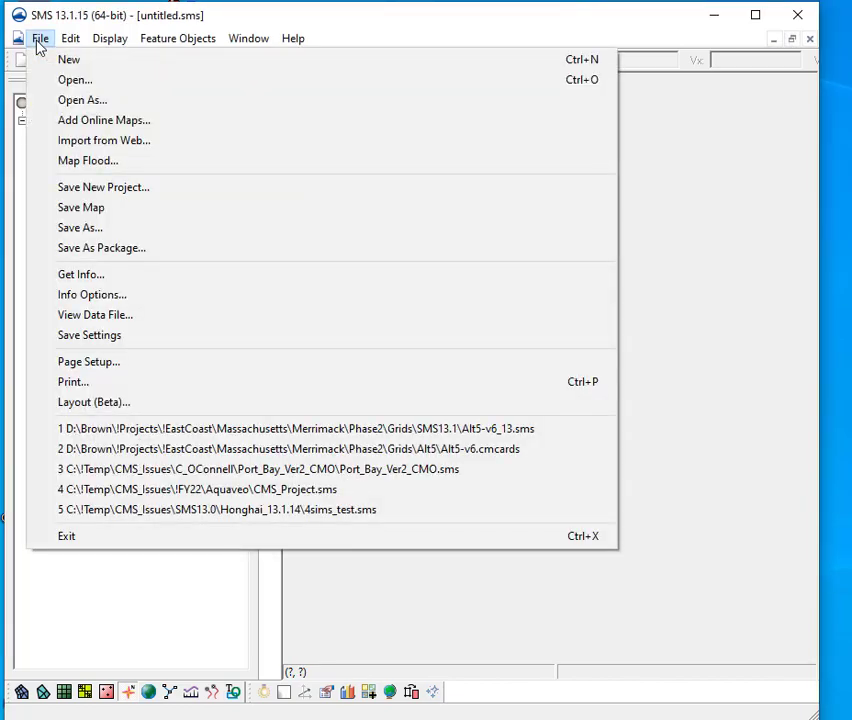
pyautogui.click(381, 437)
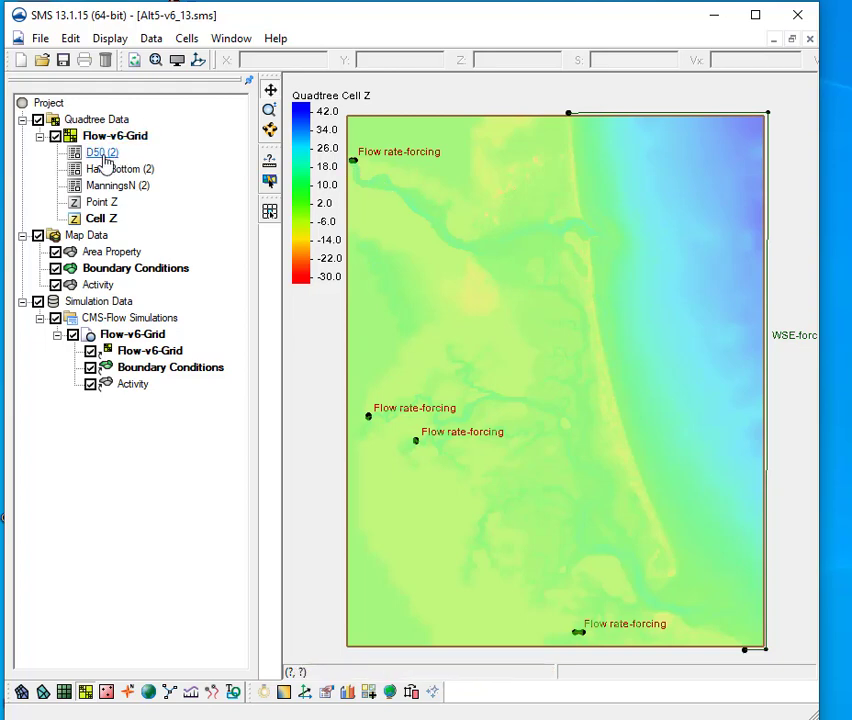
pyautogui.click(97, 219)
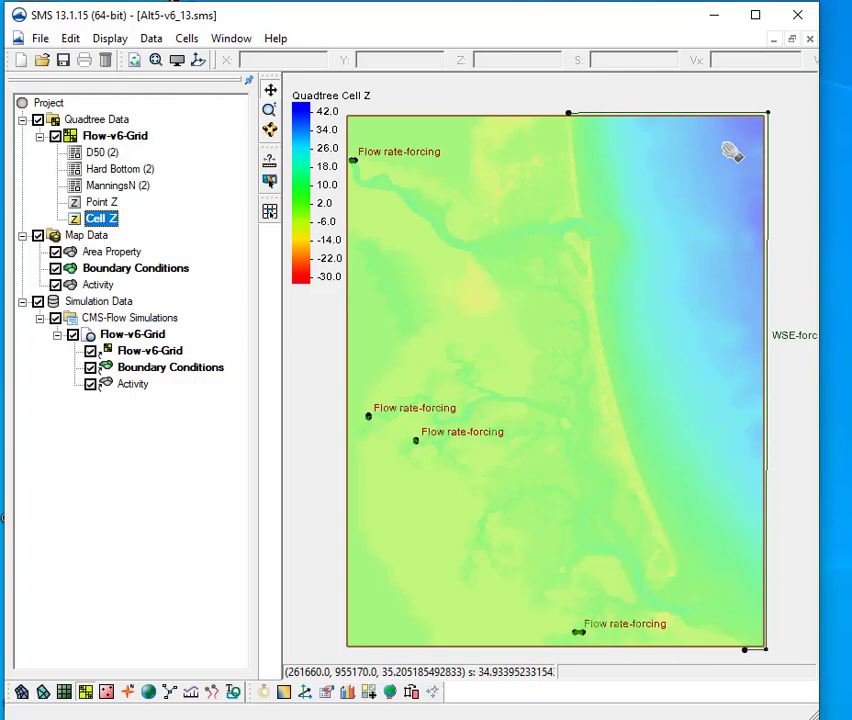
# Transform the quadtree grid's Cell Z values from depths to elevations, using a WSE of 0.0
pyautogui.click(152, 44)
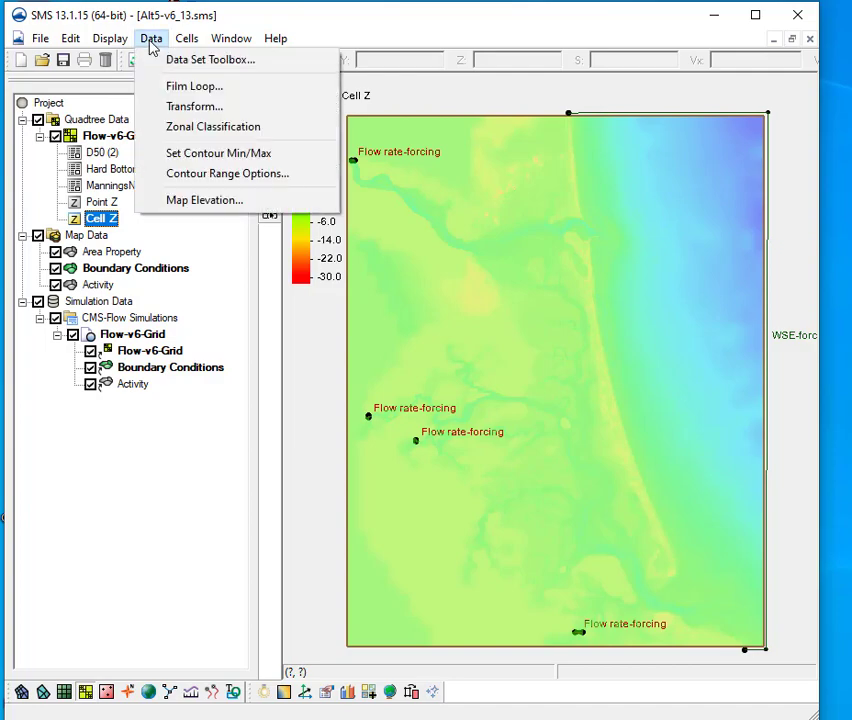
pyautogui.click(199, 107)
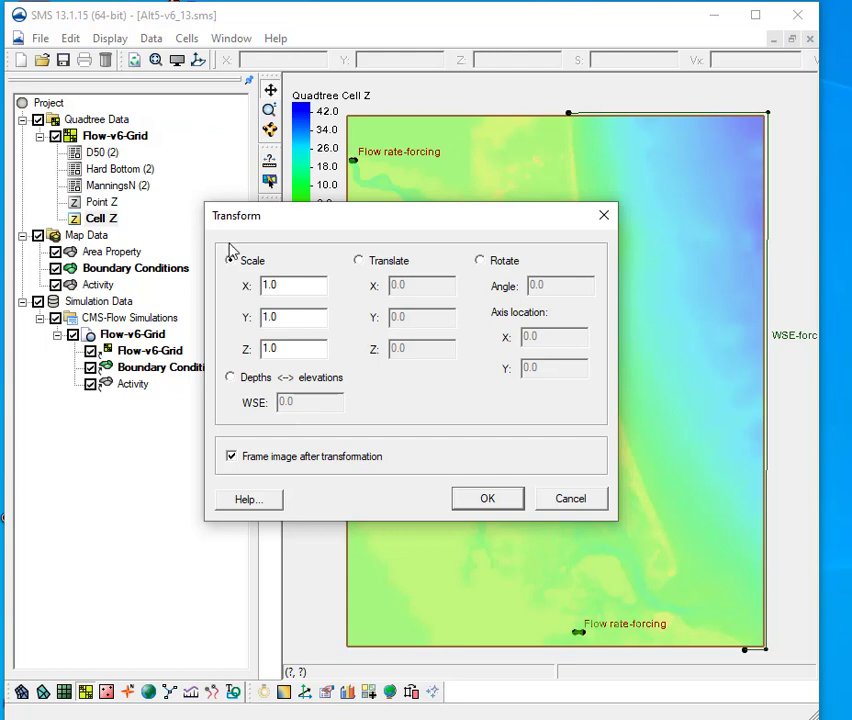
pyautogui.click(246, 381)
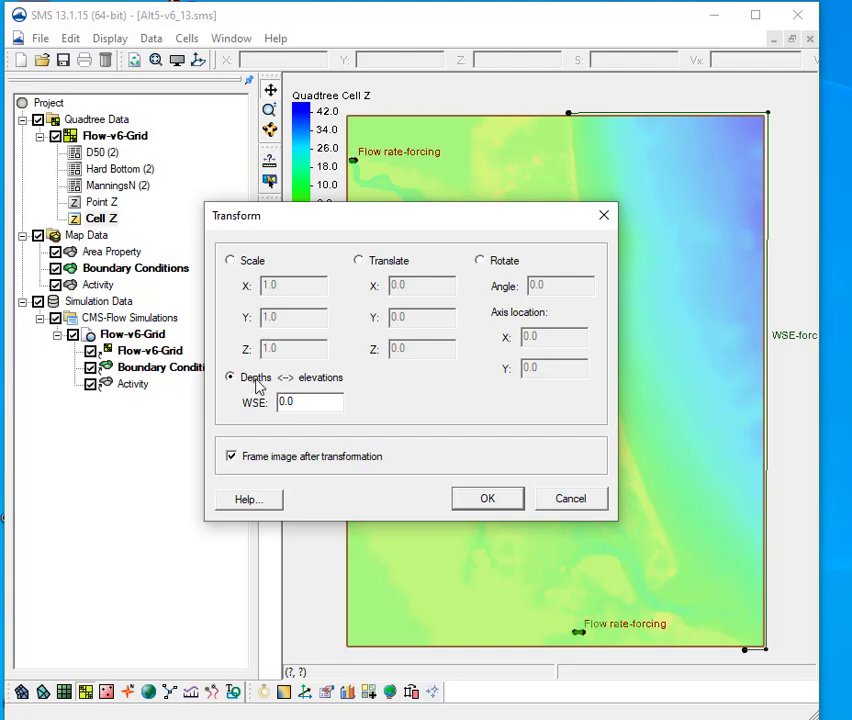
pyautogui.moveTo(313, 401); pyautogui.dragTo(238, 400)
pyautogui.click(314, 400)
pyautogui.click(484, 503)
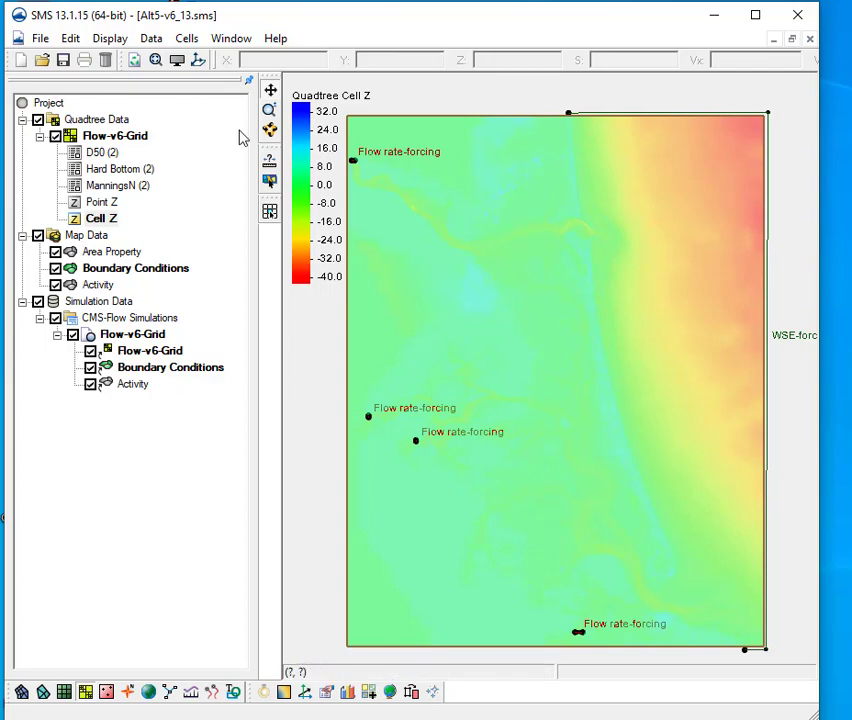
# Reverse the hue ramp of the quadtree contours so the lowest values are blue and the highest red
pyautogui.click(177, 61)
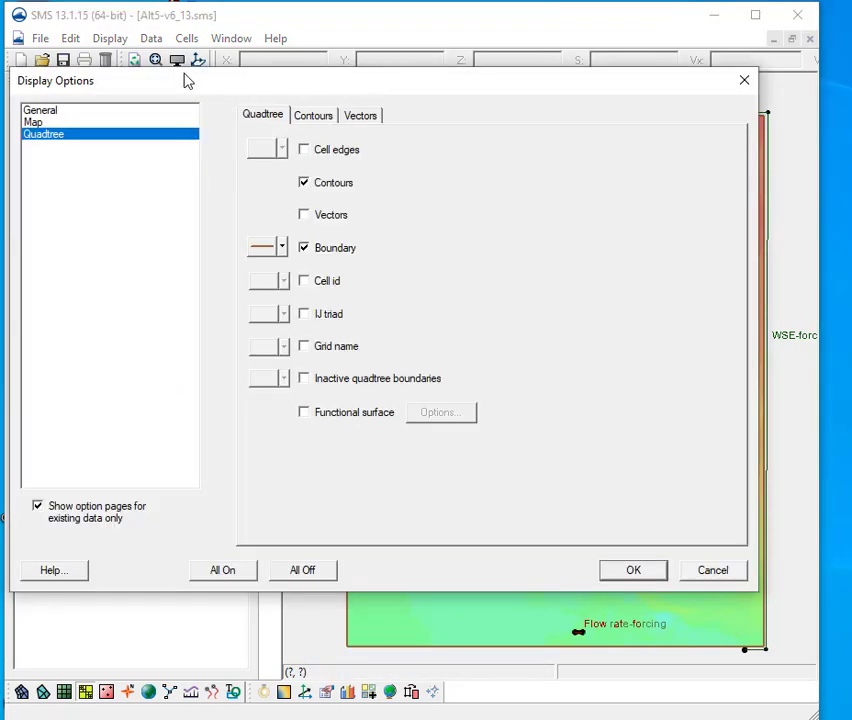
pyautogui.click(315, 117)
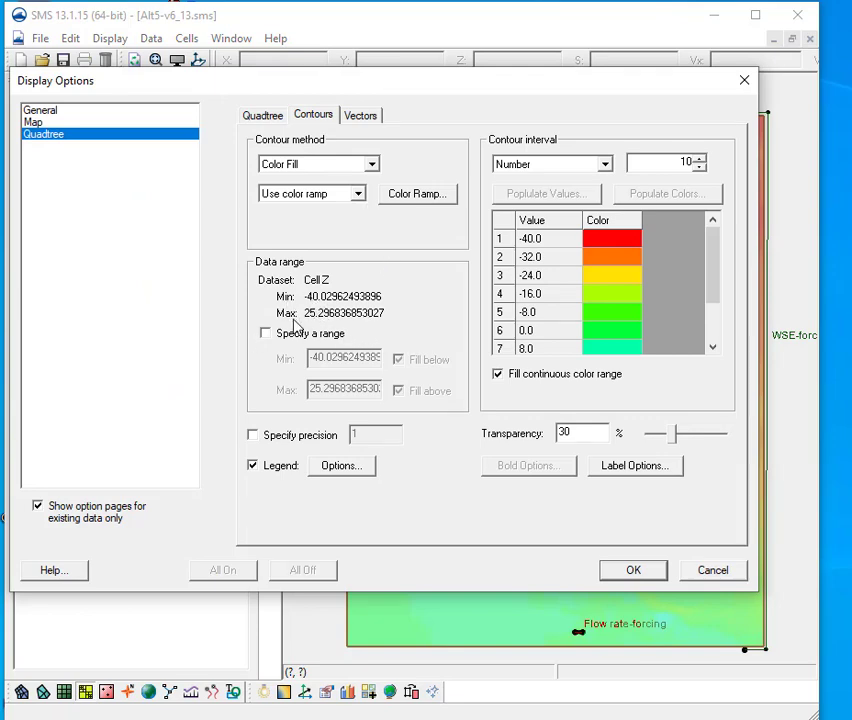
pyautogui.click(414, 200)
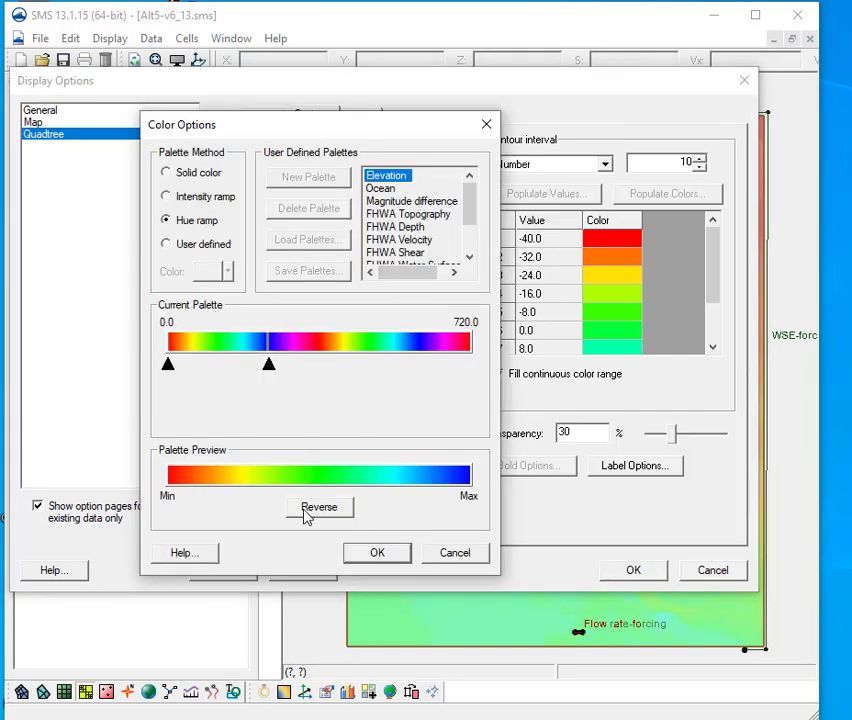
pyautogui.click(305, 512)
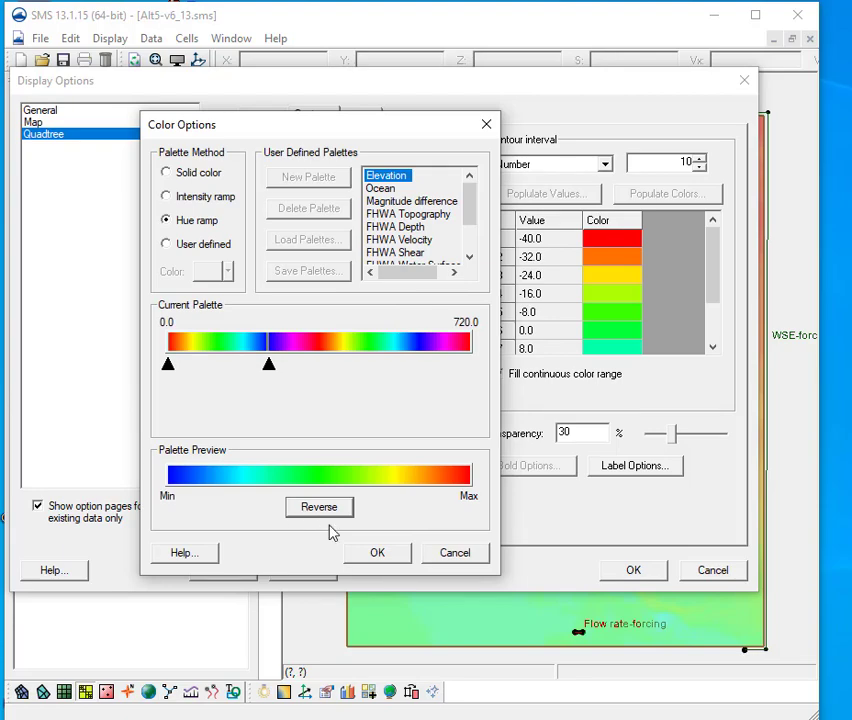
pyautogui.click(375, 555)
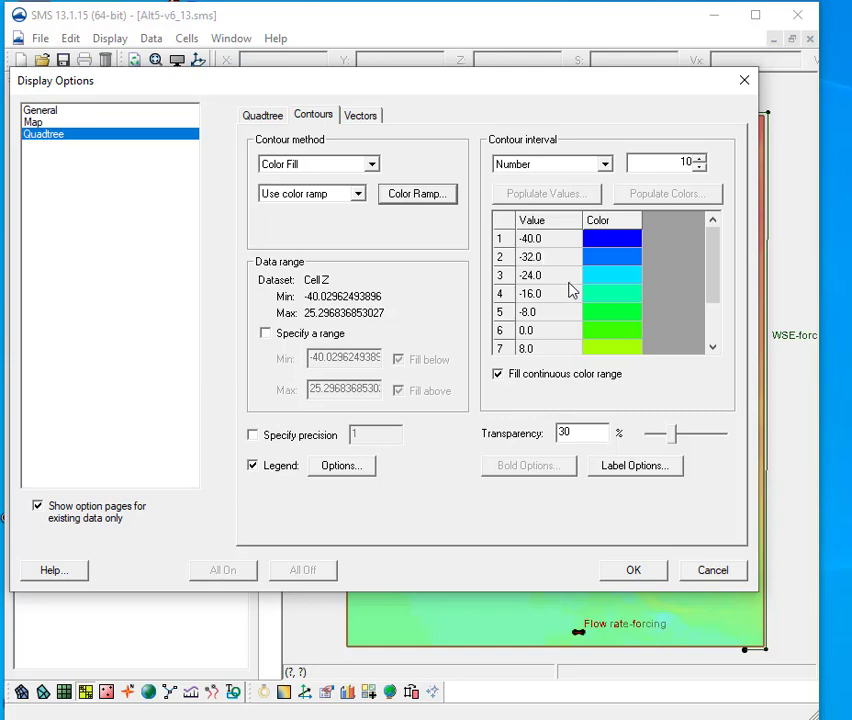
pyautogui.scroll(-2, 568, 305)
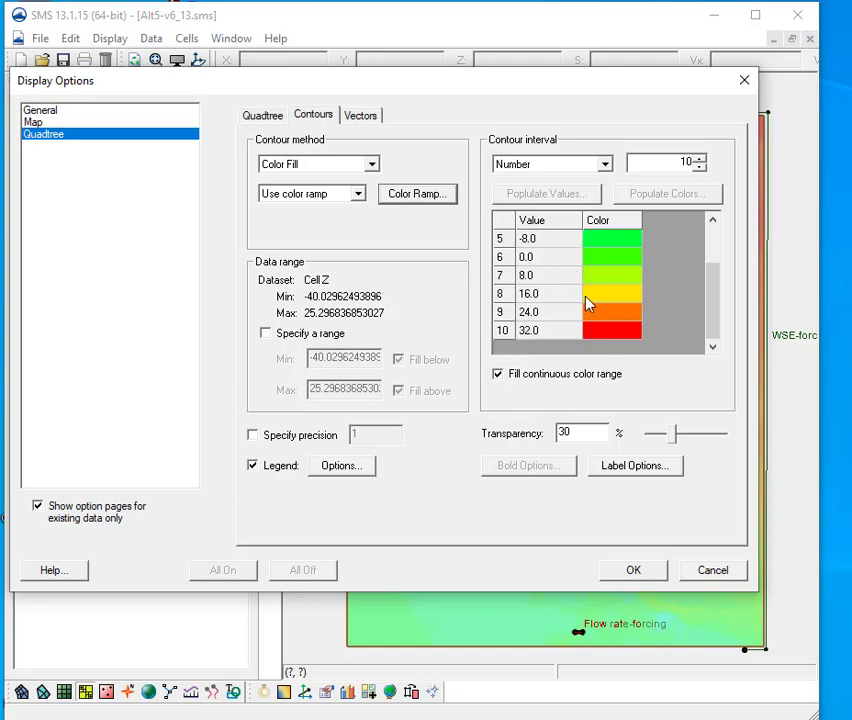
pyautogui.scroll(2, 584, 300)
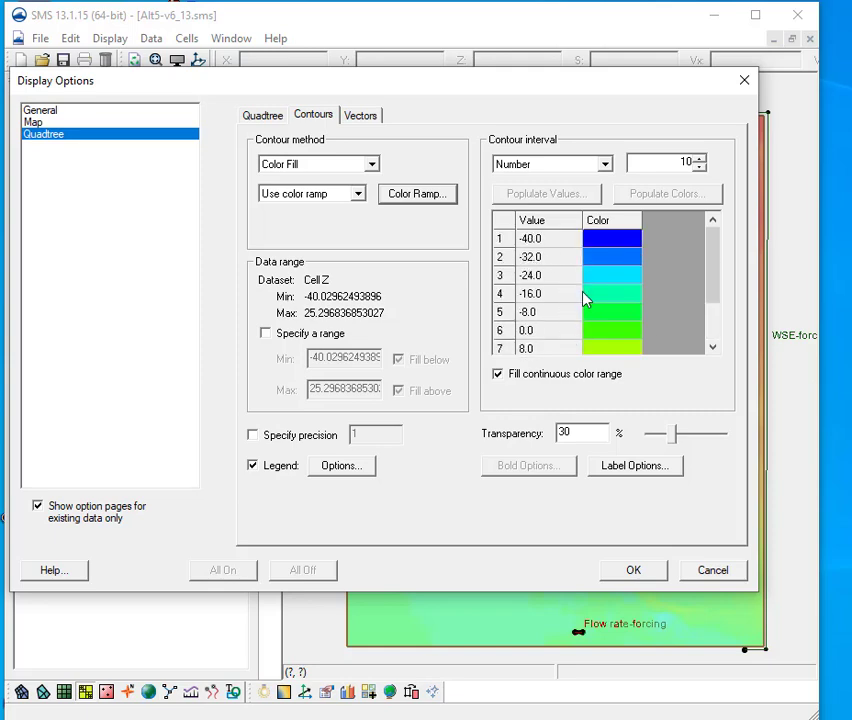
# Specify a contour data range for Cell Z with a minimum of -20 and a maximum of 5
pyautogui.click(304, 334)
pyautogui.click(360, 357)
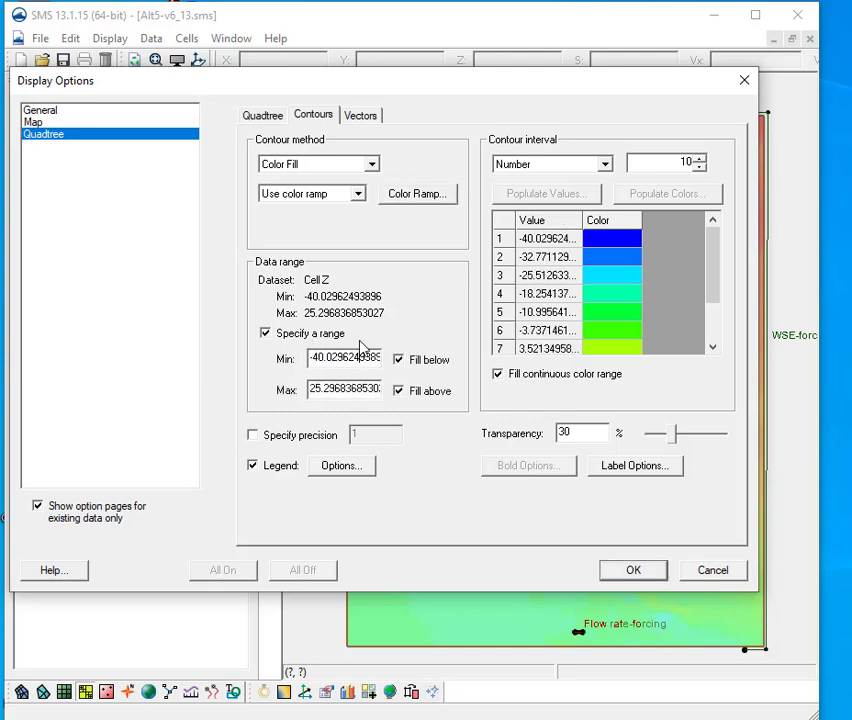
pyautogui.press('End')
pyautogui.press('Home')
pyautogui.press('End')
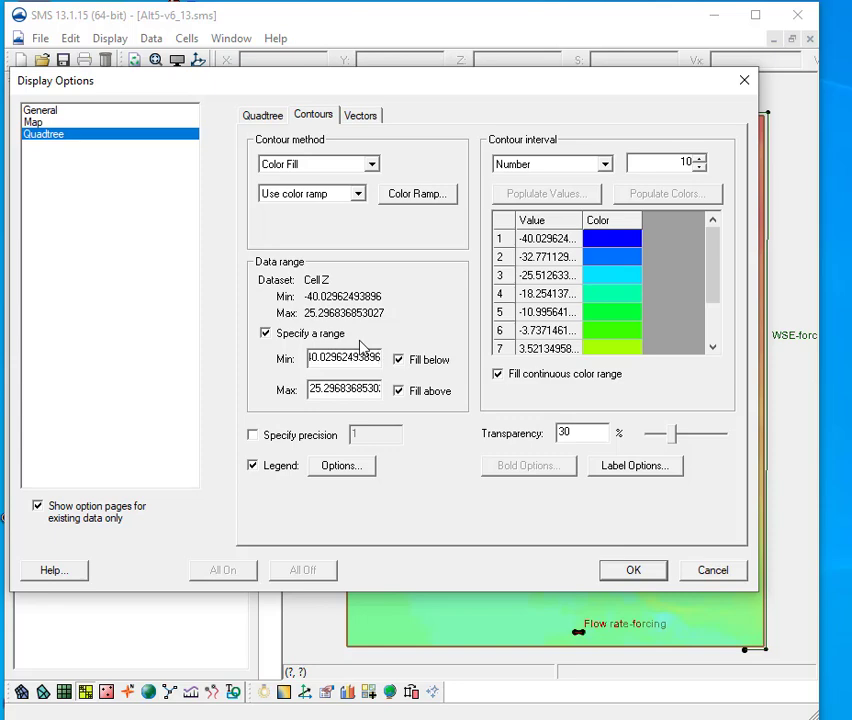
pyautogui.press('BackSpace')
pyautogui.press('BackSpace')
pyautogui.press('BackSpace')
pyautogui.press('BackSpace')
pyautogui.press('BackSpace')
pyautogui.press('BackSpace')
pyautogui.press('BackSpace')
pyautogui.press('BackSpace')
pyautogui.press('BackSpace')
pyautogui.press('BackSpace')
pyautogui.press('BackSpace')
pyautogui.press('BackSpace')
pyautogui.press('BackSpace')
pyautogui.press('BackSpace')
pyautogui.press('BackSpace')
pyautogui.write('-20')
pyautogui.press('Tab')
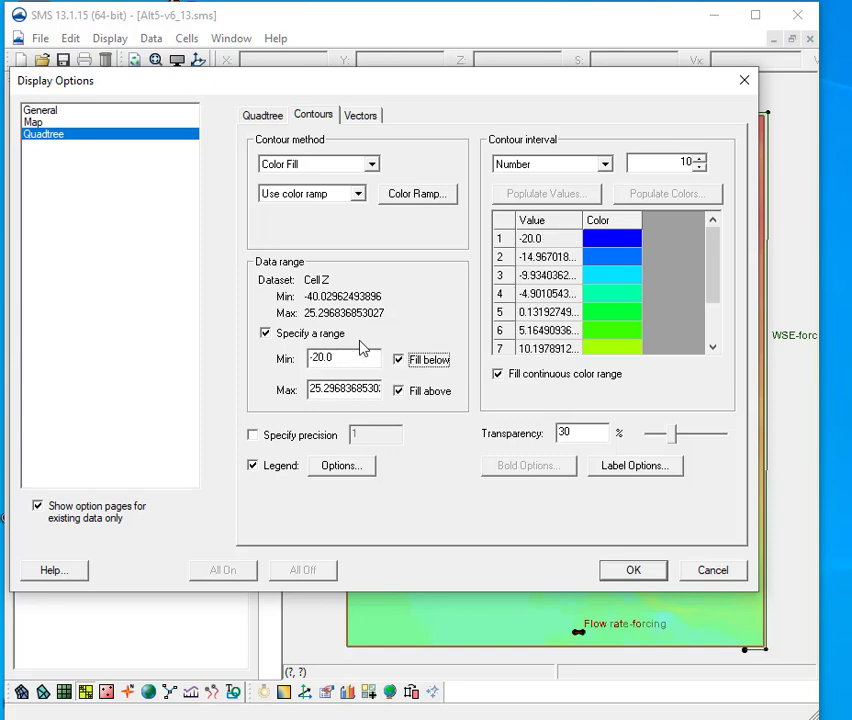
pyautogui.press('Tab')
pyautogui.write('5')
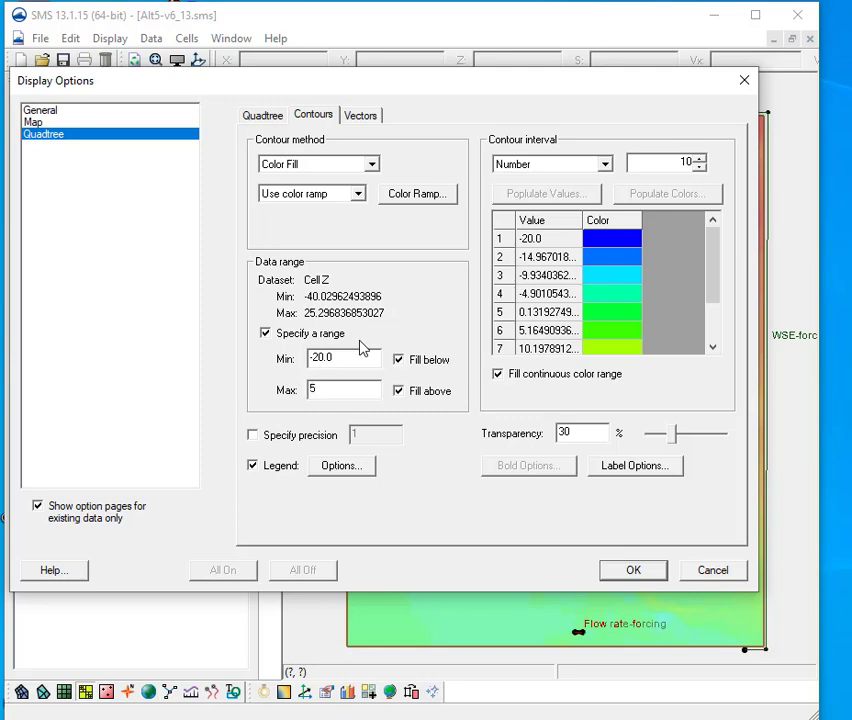
# Specify a contour precision of 2 and apply the quadtree display options
pyautogui.click(282, 438)
pyautogui.doubleClick(370, 432)
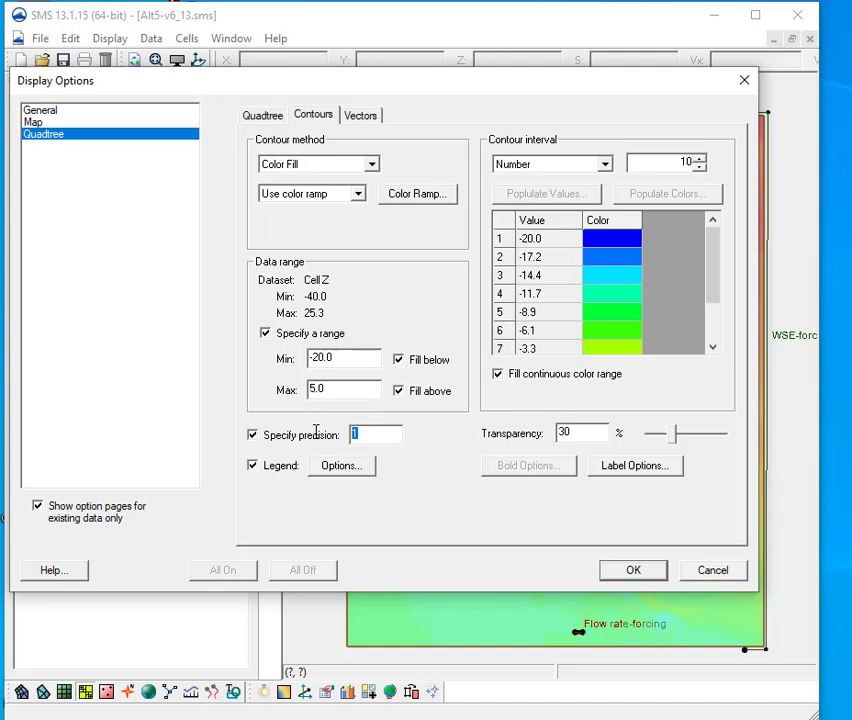
pyautogui.write('2')
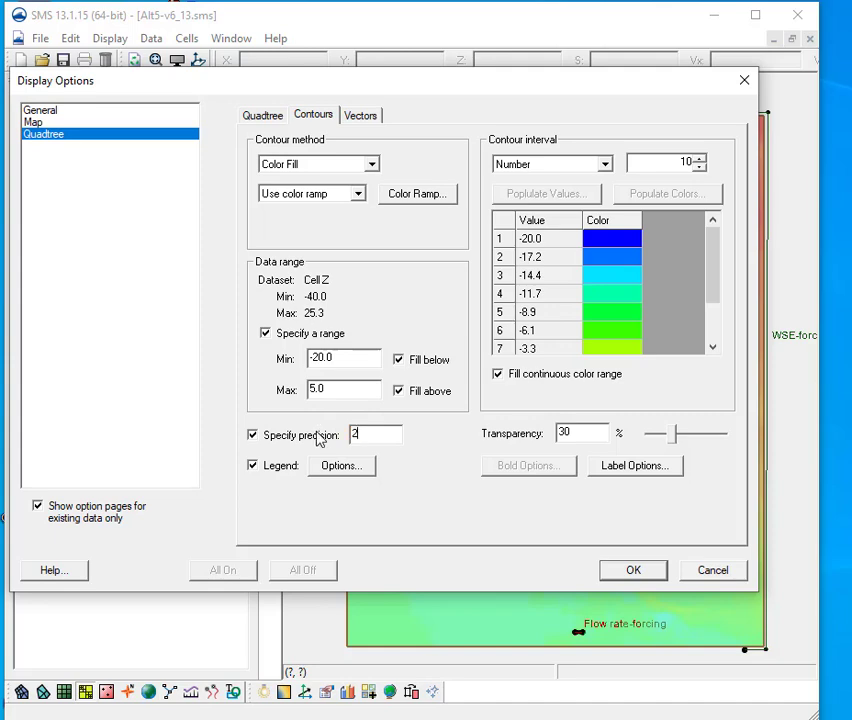
pyautogui.click(634, 570)
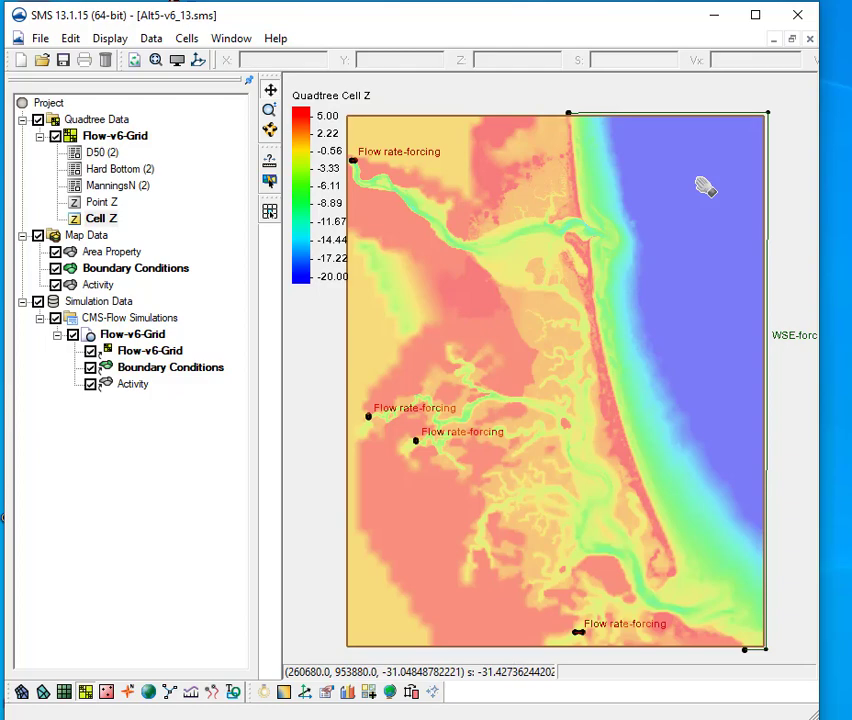
# Save the project Alt5-v6_13.sms under its existing name
pyautogui.rightClick(128, 338)
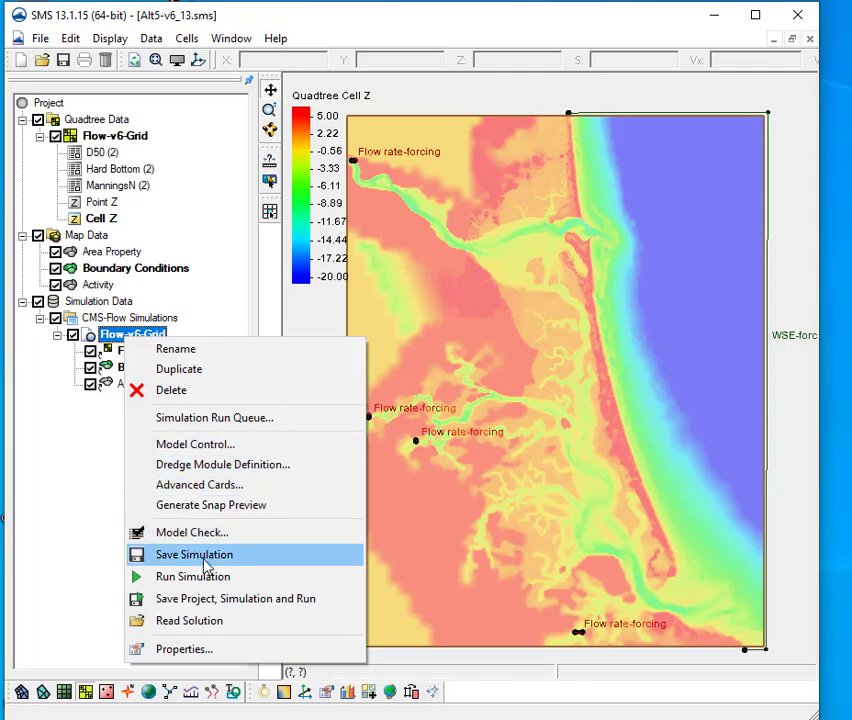
pyautogui.click(439, 38)
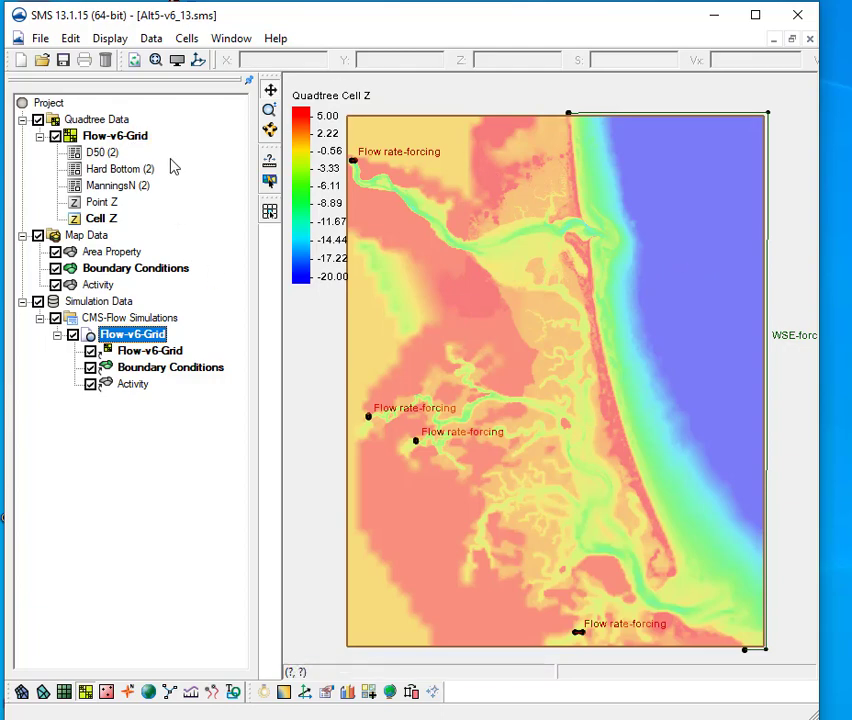
pyautogui.click(34, 39)
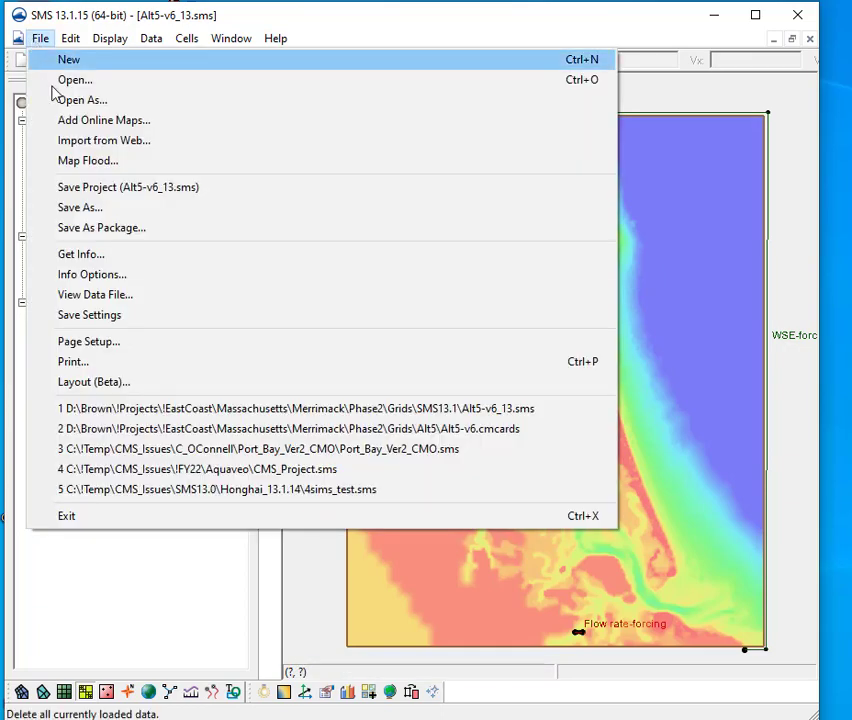
pyautogui.click(92, 195)
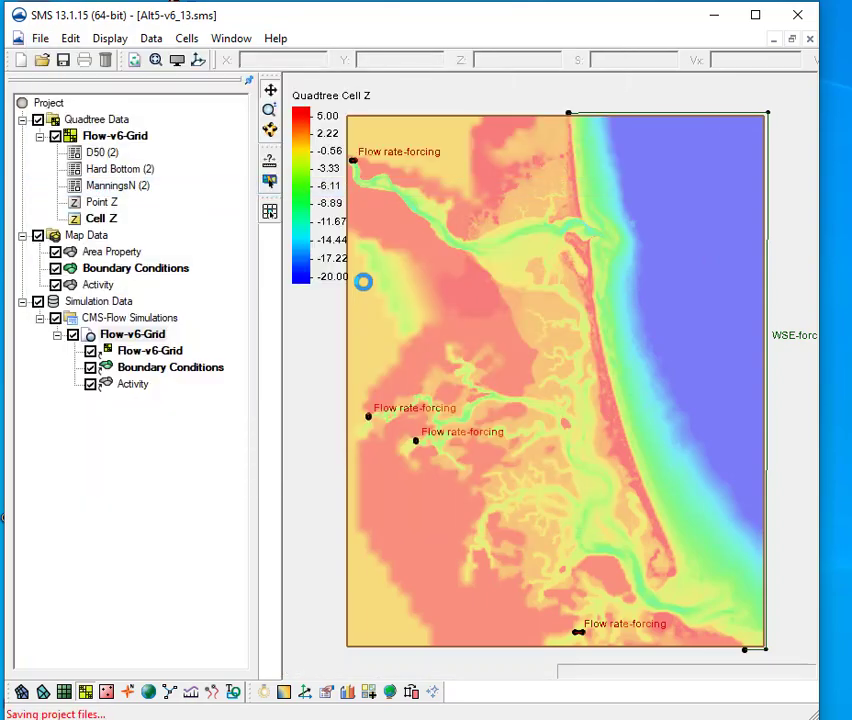